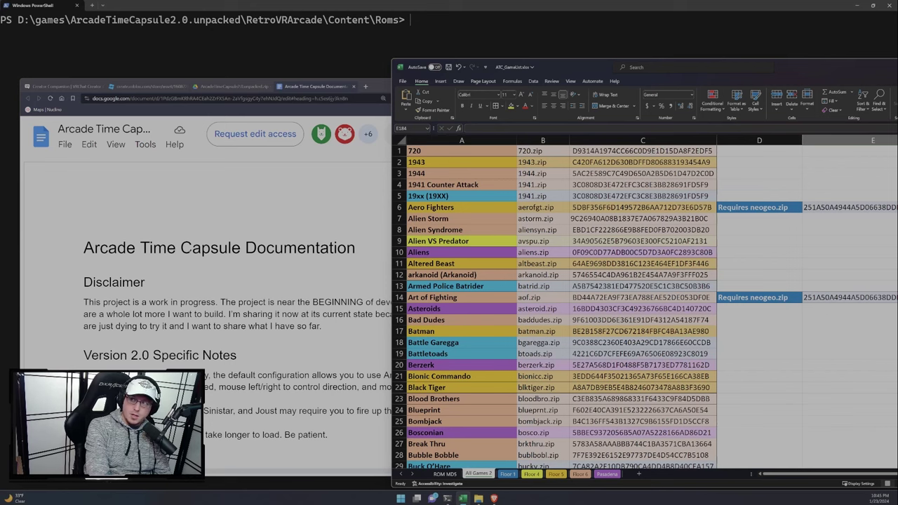
Step: Scroll the Google Docs documentation to Limitations and select 'MAME 0.139 or 0.139u1 ROMS'
key("alt+Tab")
scroll(253, 302, "down", 1)
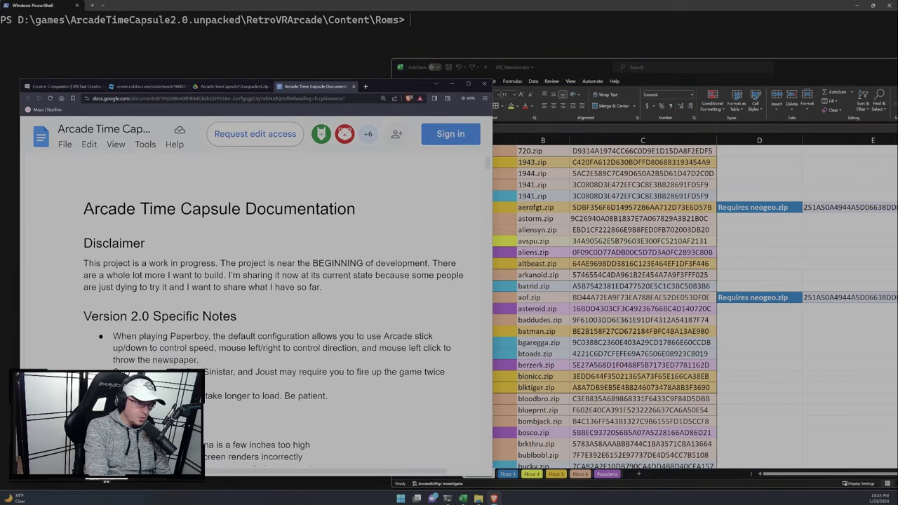
scroll(253, 302, "down", 5)
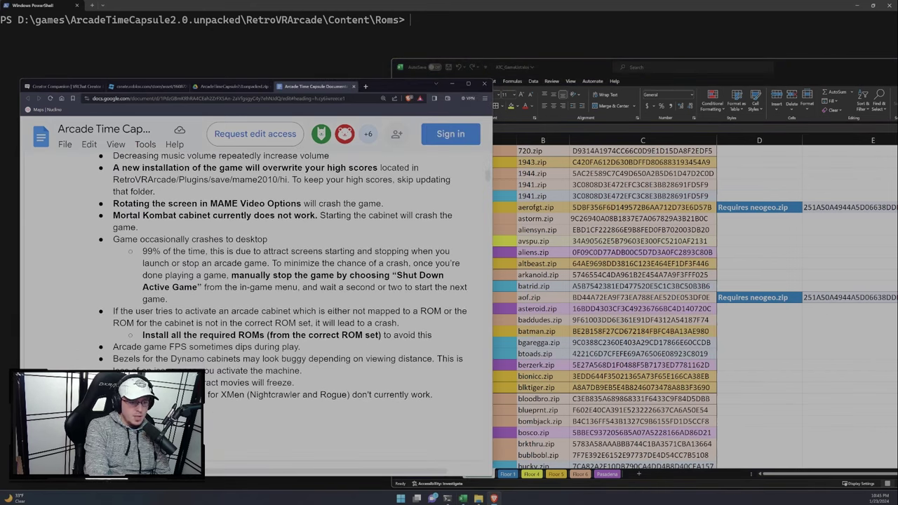
scroll(253, 302, "down", 8)
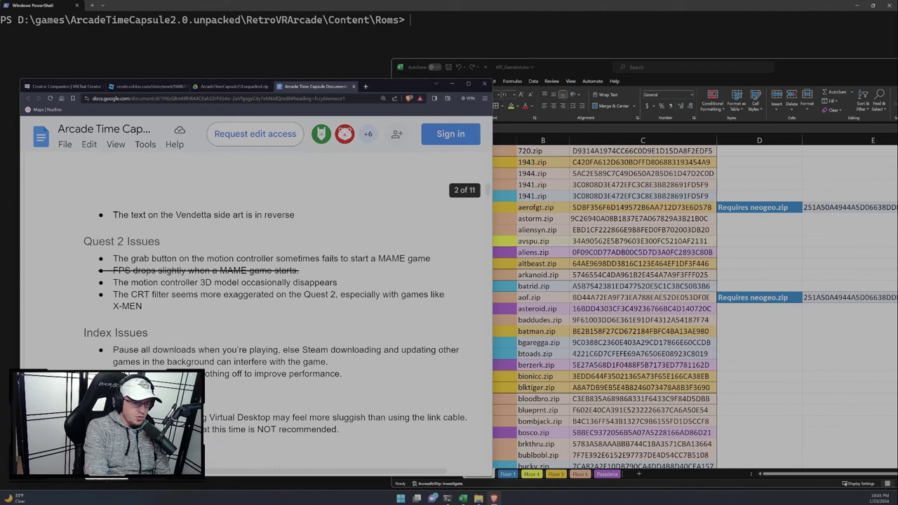
scroll(253, 302, "up", 3)
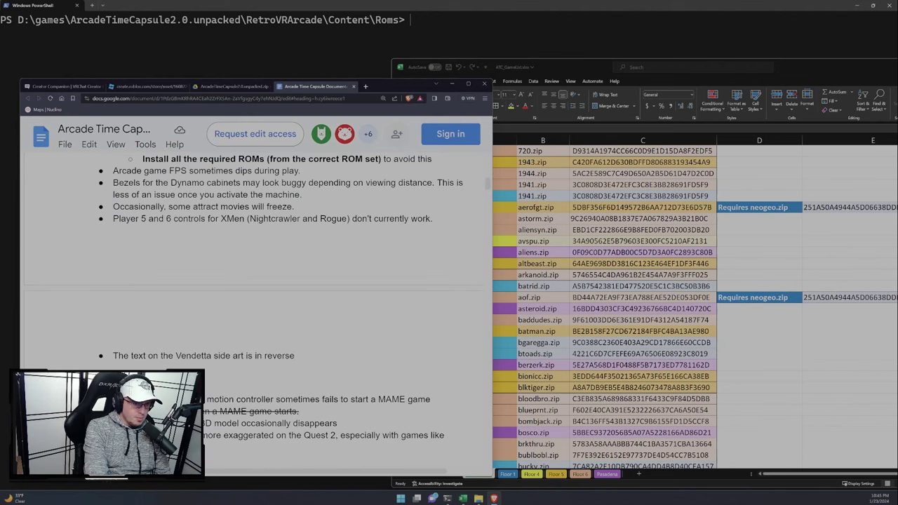
scroll(253, 301, "down", 10)
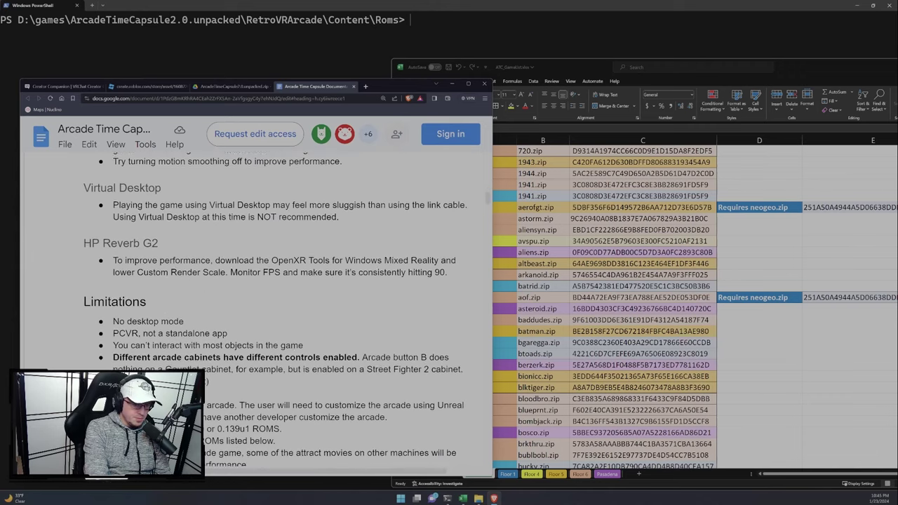
scroll(252, 302, "down", 3)
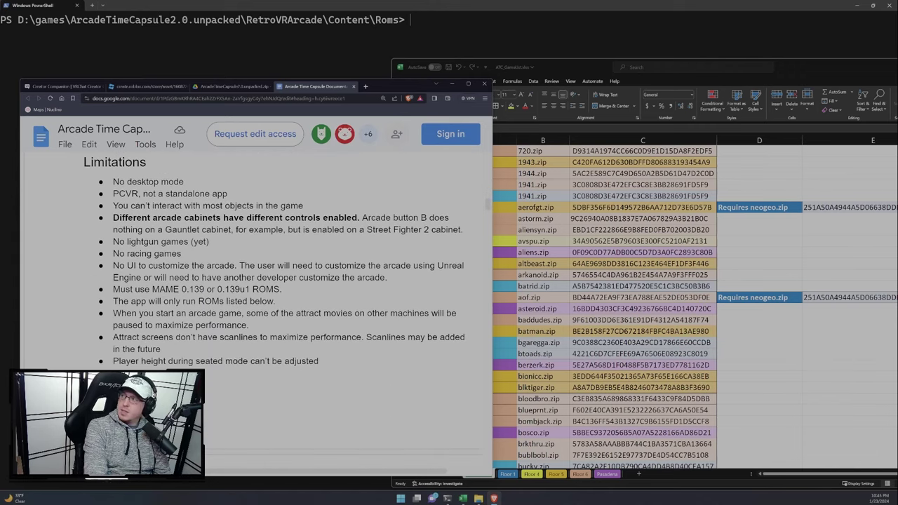
left_click_drag(152, 290, 282, 290)
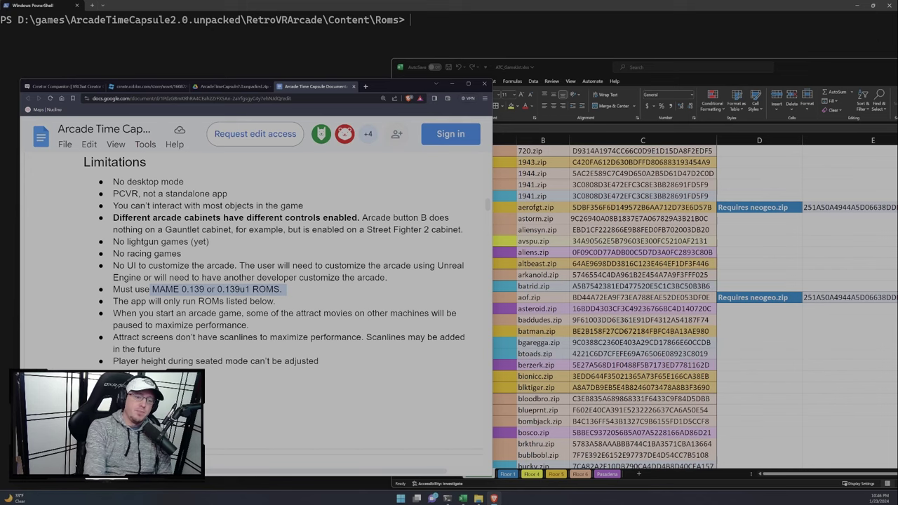
Step: In Excel, flip through the Floor 1, 4, 5 and 6 sheets, ending on Pasadena
left_click(822, 71)
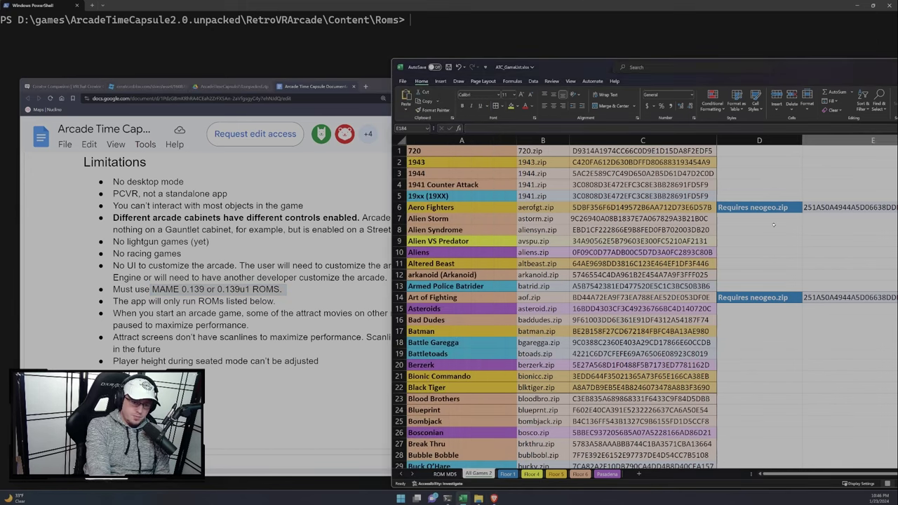
scroll(497, 249, "down", 2)
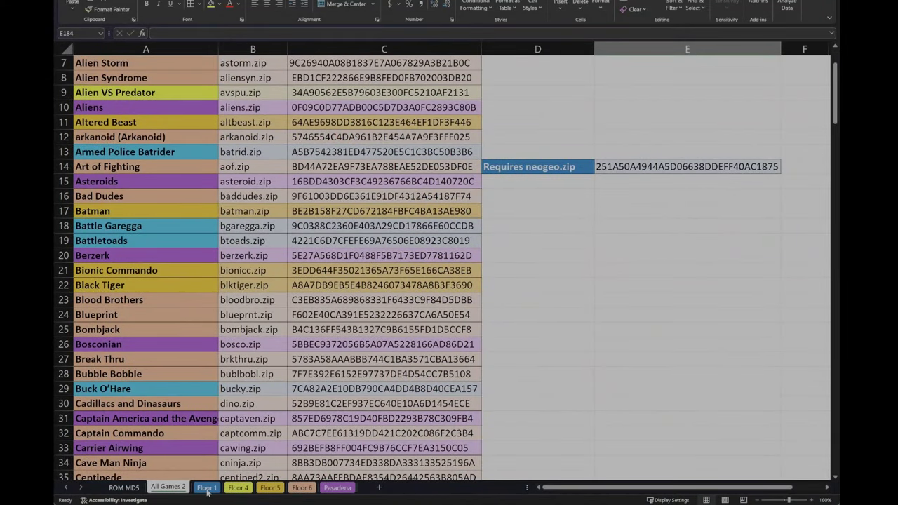
left_click(207, 489)
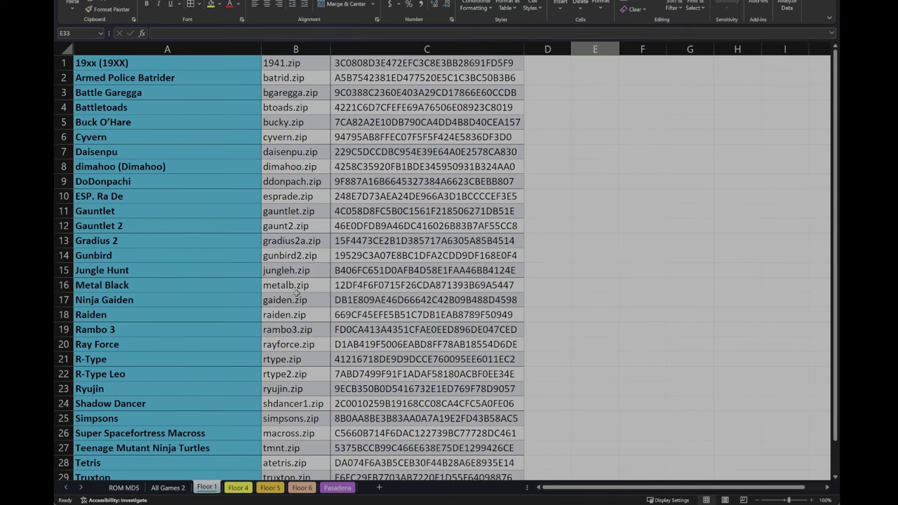
left_click(239, 488)
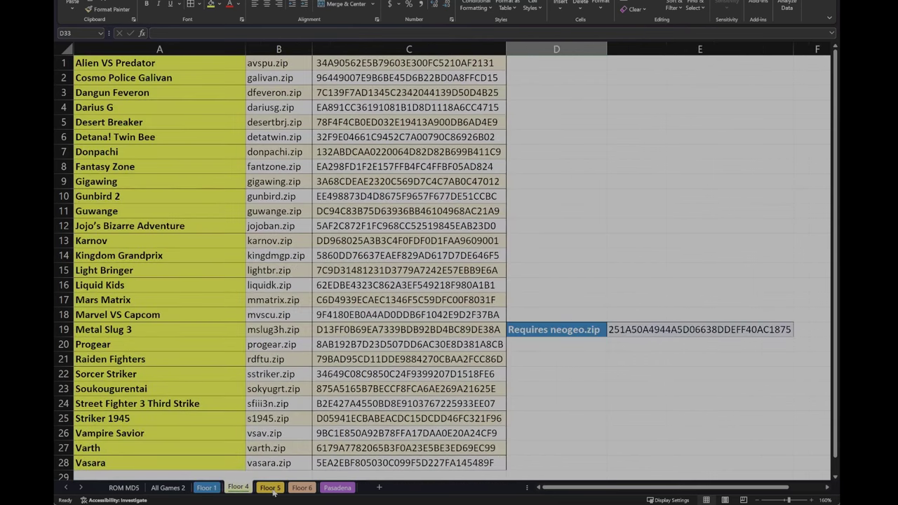
left_click(270, 489)
left_click(300, 489)
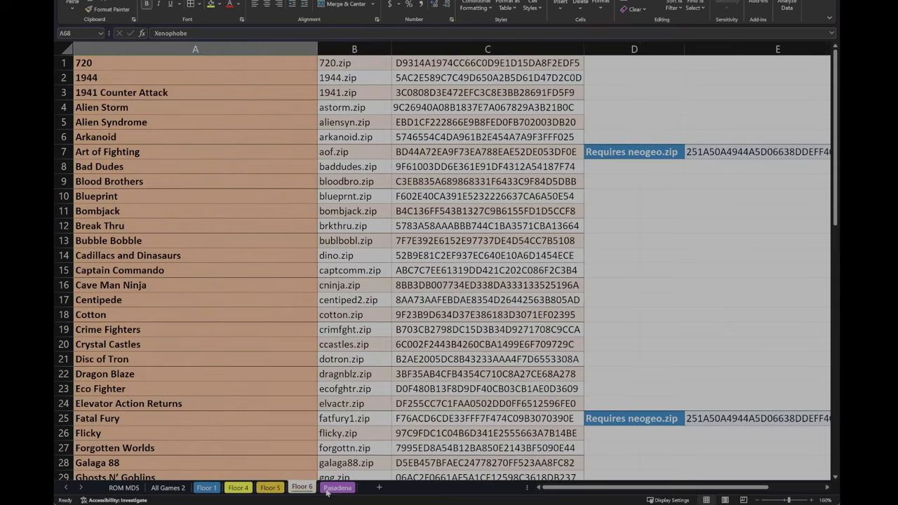
left_click(335, 488)
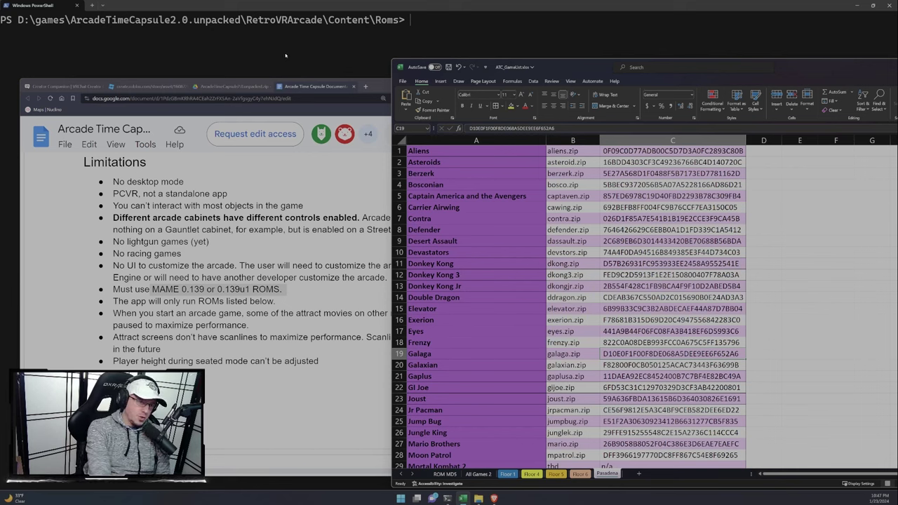
Step: Bring the PowerShell window at the Roms folder to the front
left_click(285, 55)
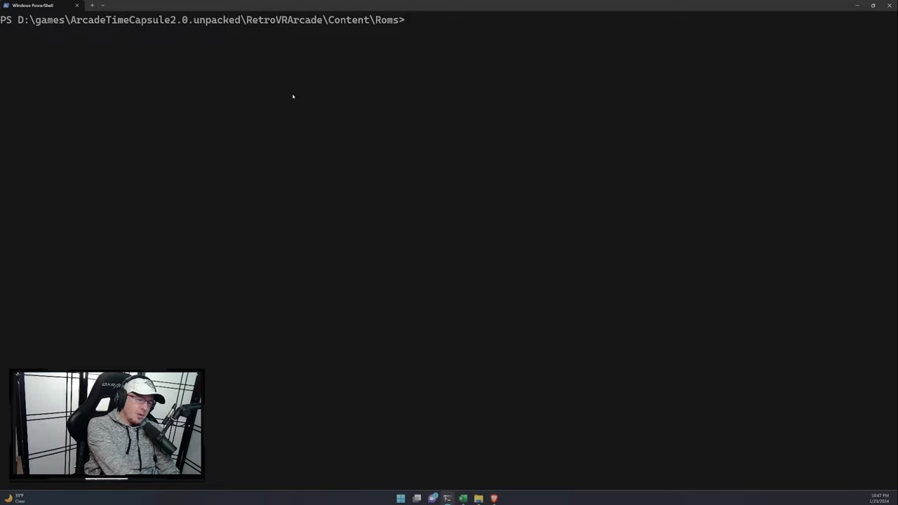
Step: Switch the shell to the root of drive D and clear the screen
type("c:")
key("Return")
type("c")
key("BackSpace")
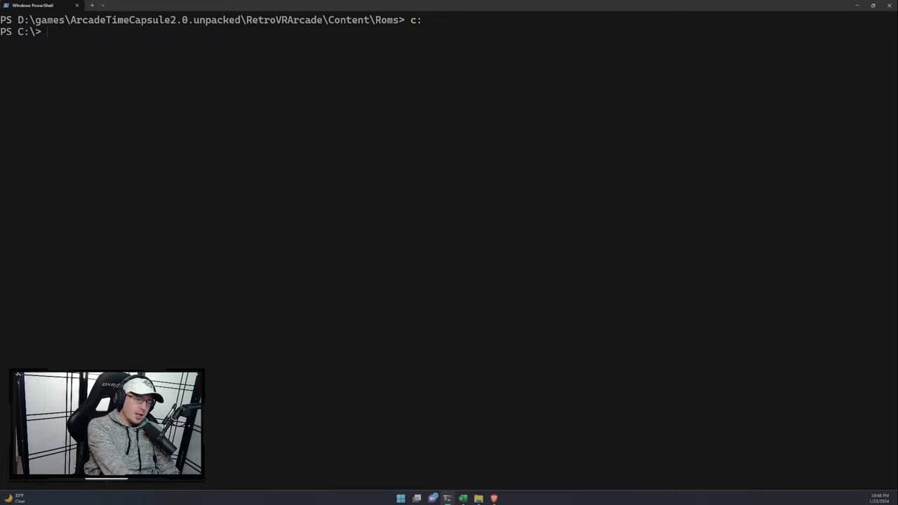
type("d:")
key("Return")
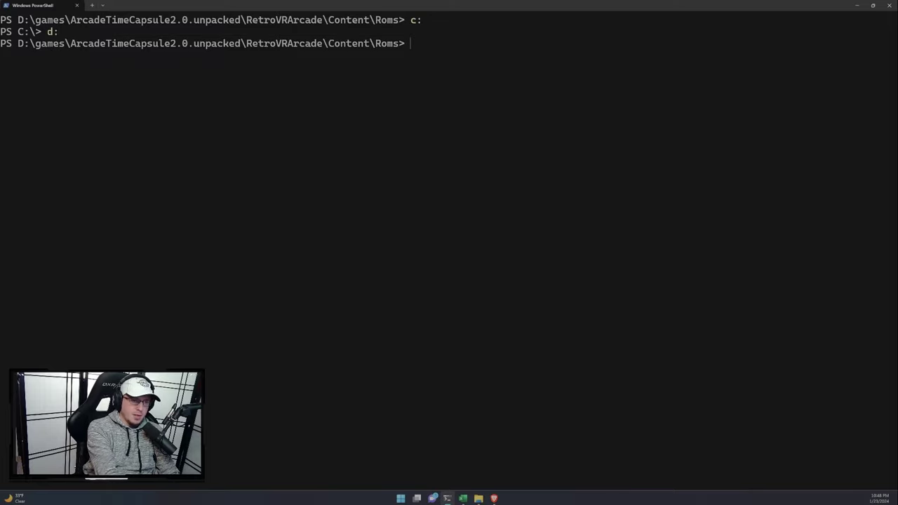
type("cd\\")
key("Return")
type("clea")
key("BackSpace")
key("BackSpace")
type("s")
key("Return")
Step: Change into the games folder
type("cd \\")
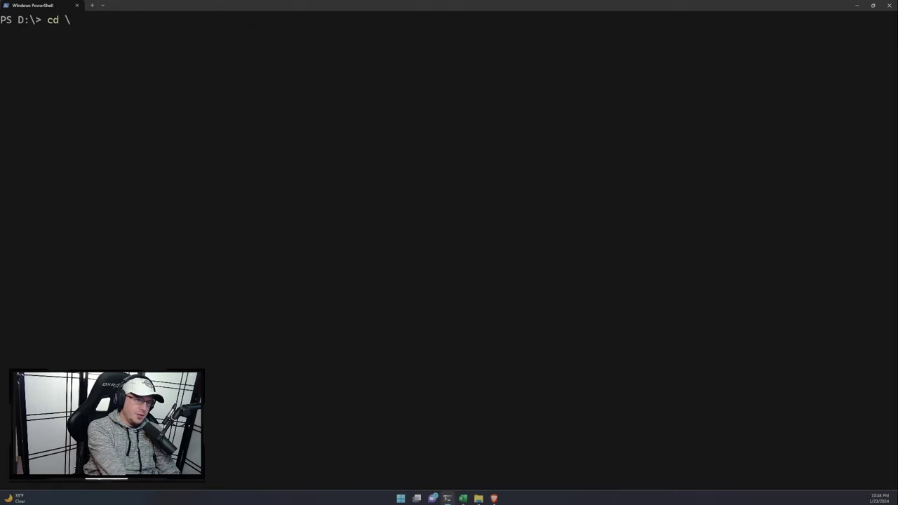
key("BackSpace")
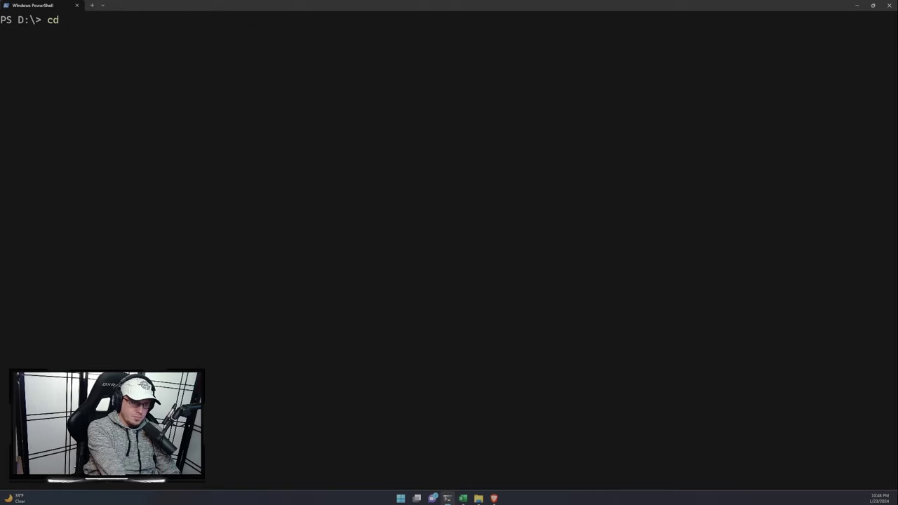
type("games\\")
key("Return")
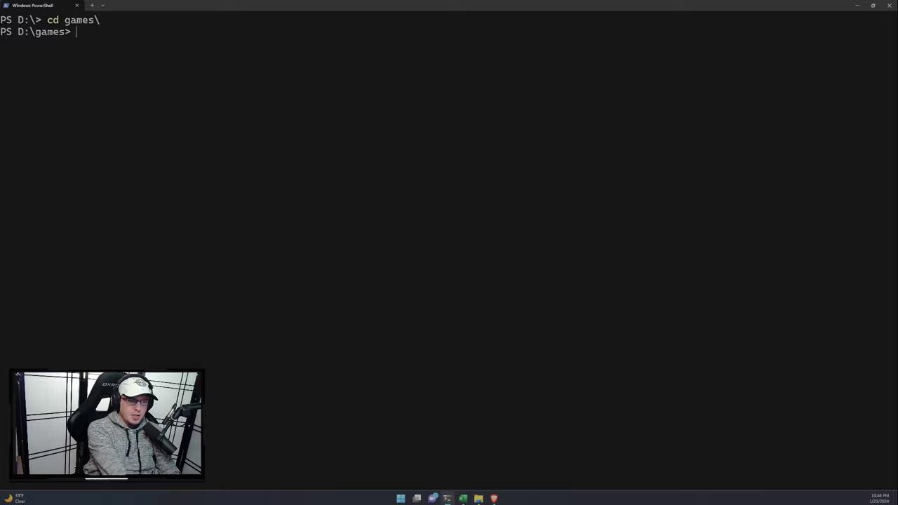
Step: Navigate into ArcadeTimeCapsule2.0.unpacked\RetroVRArcade\Content\Roms using Tab completion
type("cd ar")
key("Tab")
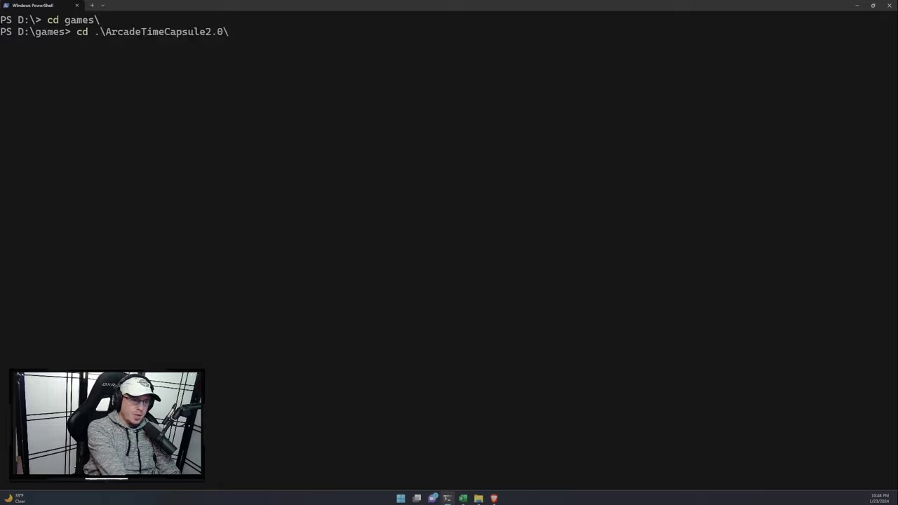
key("BackSpace")
type(".u")
key("Tab")
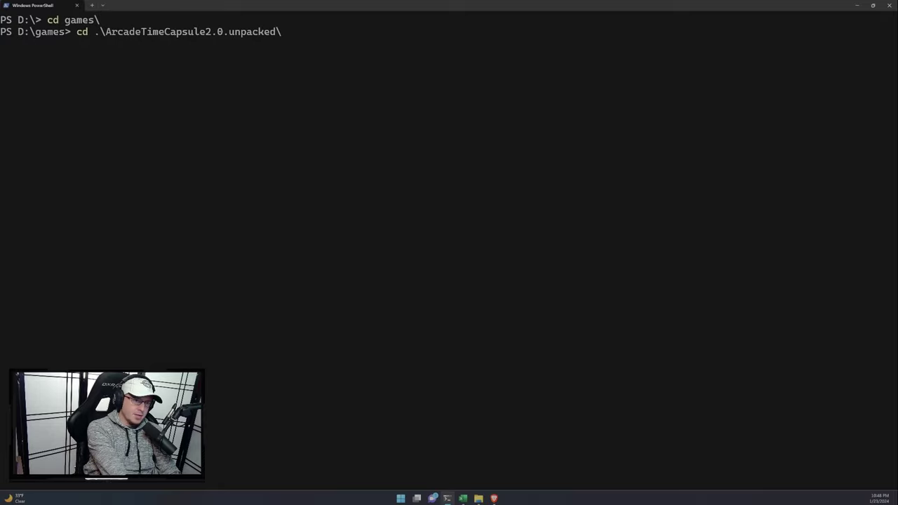
type("r")
key("Tab")
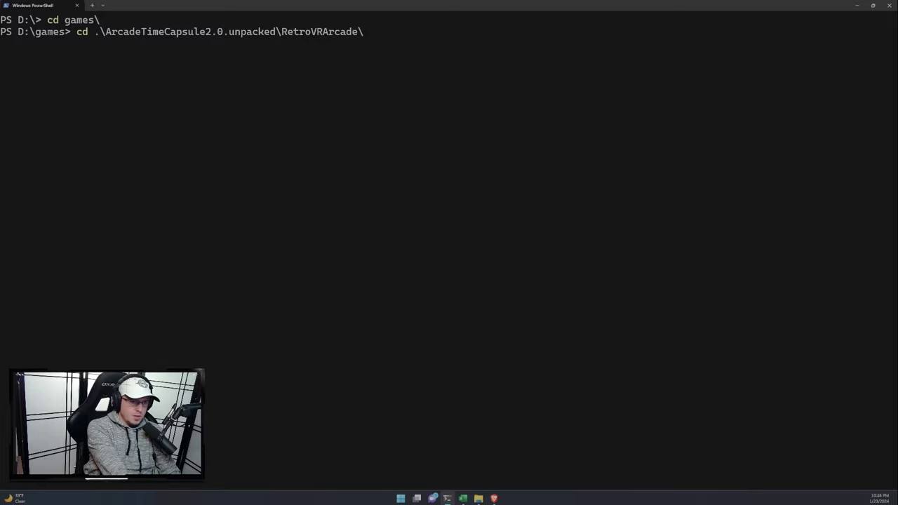
type("cam")
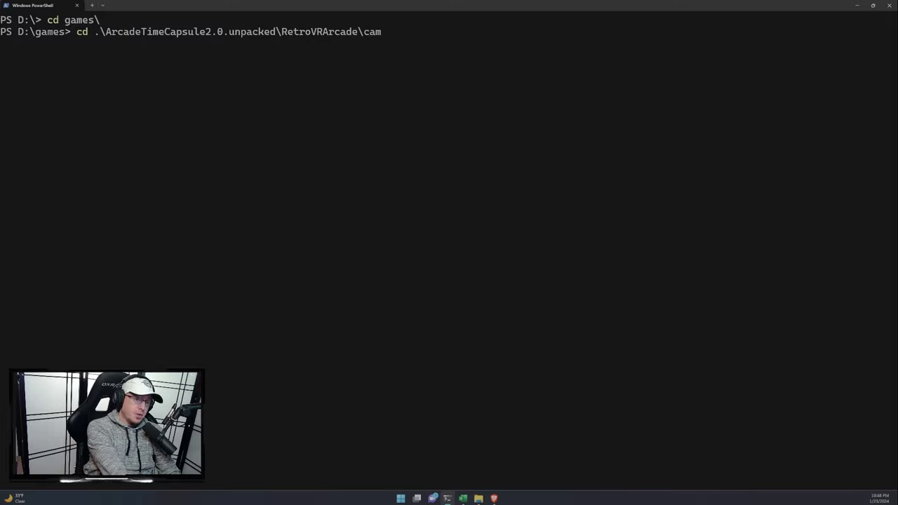
key("BackSpace")
key("BackSpace")
type("on")
key("Tab")
type("r")
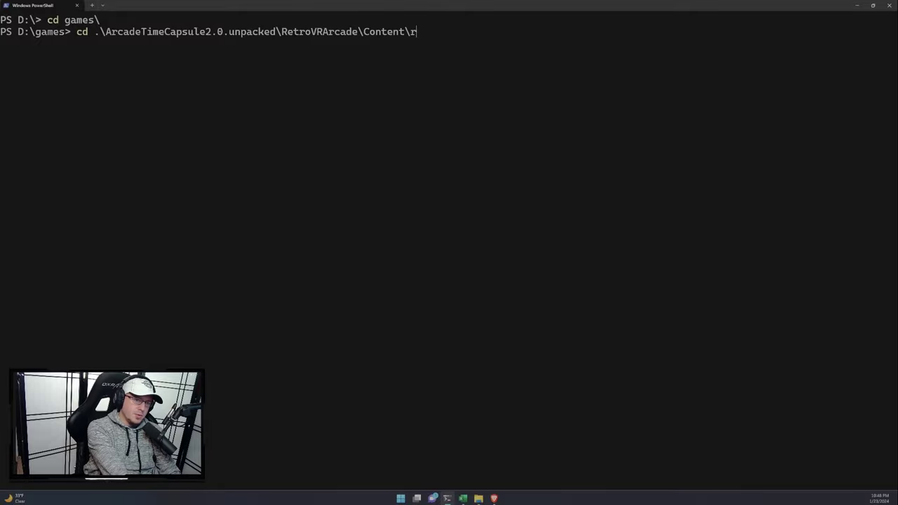
key("Tab")
key("Return")
Step: List the ROM zips with dir, then clear the console with cls
type("dir")
key("Return")
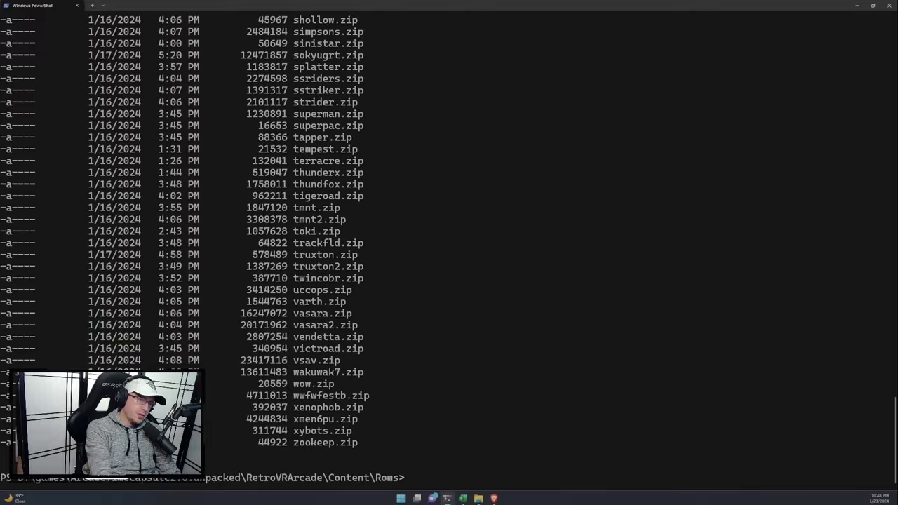
type("cls")
key("Return")
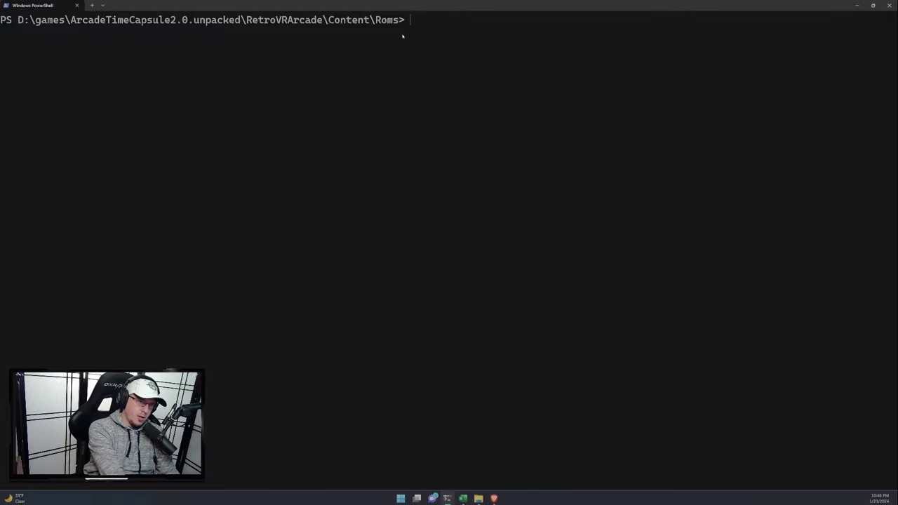
Step: Select Galaga's name, zip and hash in A19:C19, then return to PowerShell
type("do")
key("BackSpace")
key("BackSpace")
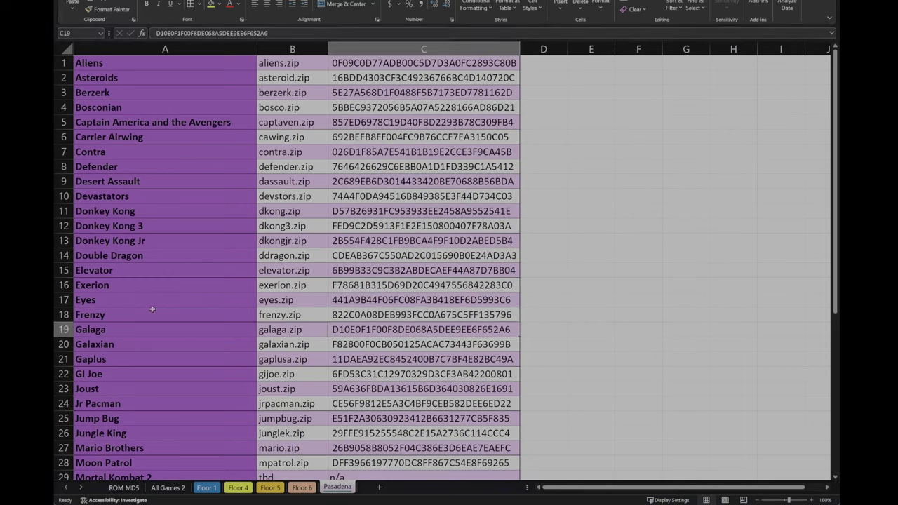
left_click(177, 328)
left_click_drag(153, 330, 379, 330)
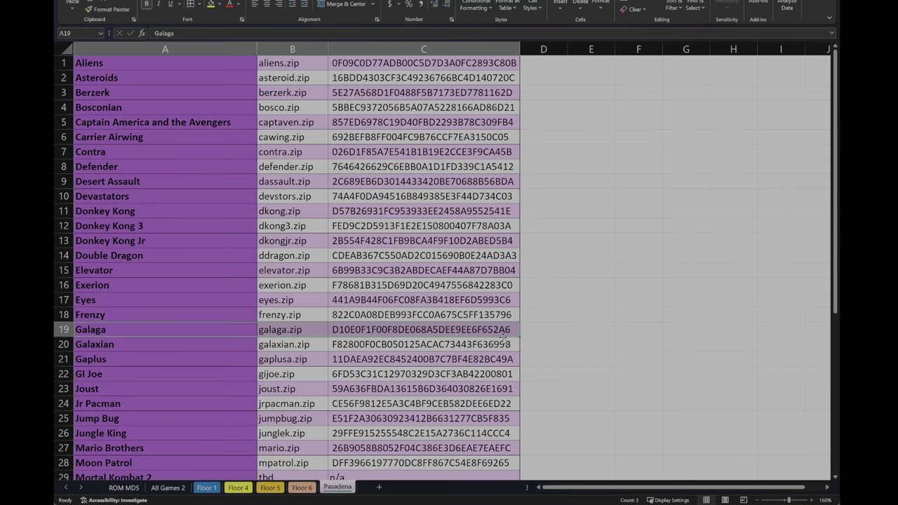
left_click(508, 330)
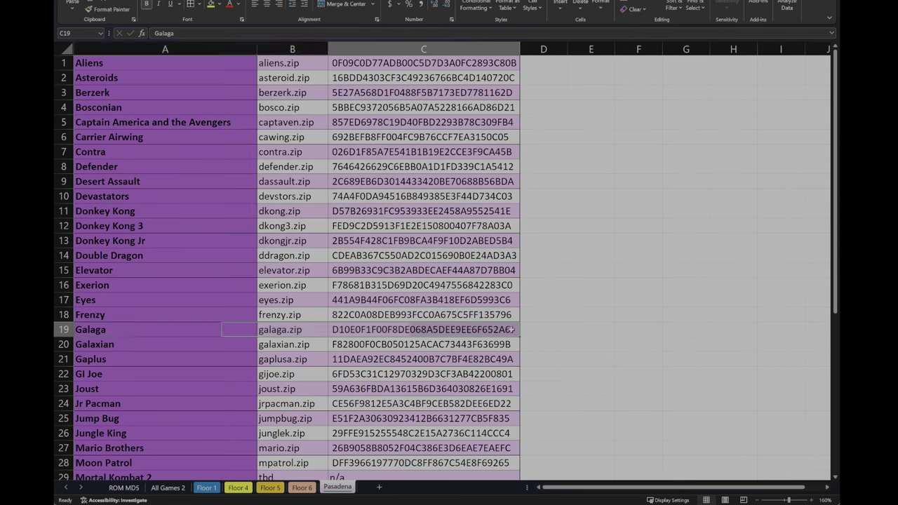
left_click_drag(495, 329, 237, 325)
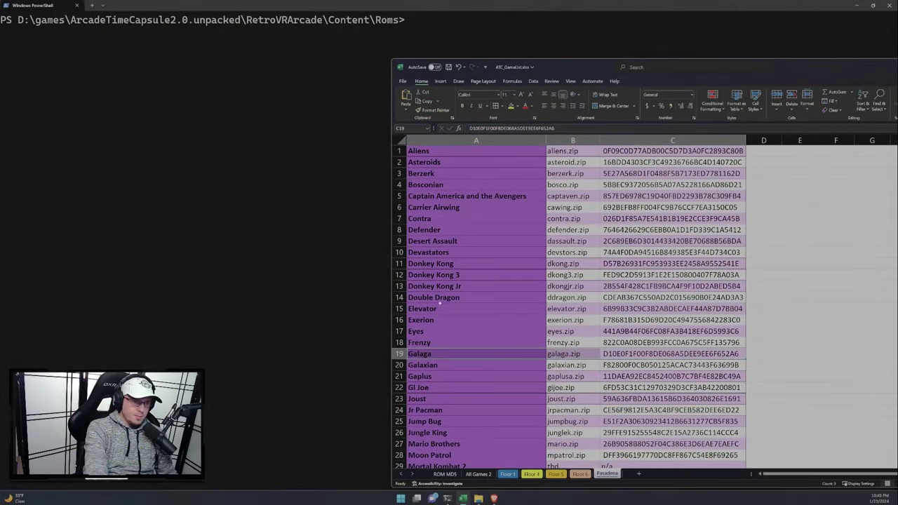
left_click(299, 227)
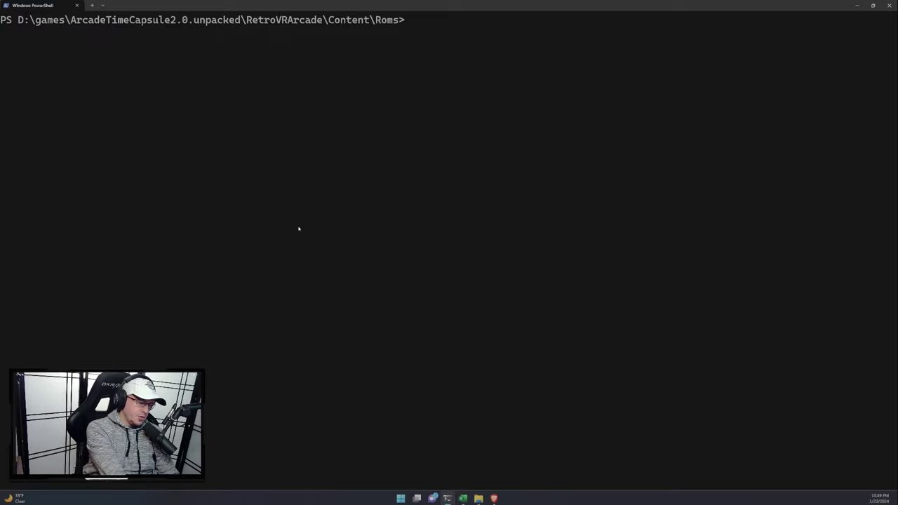
Step: Compute galaga.zip's SHA256 hash with certutil -hashfile, then clear the screen
type("certutil -")
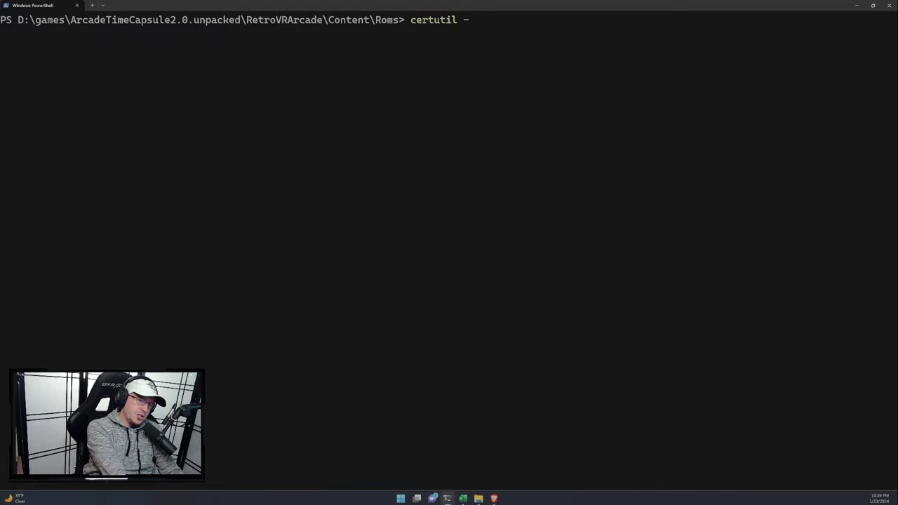
type("hashfile ")
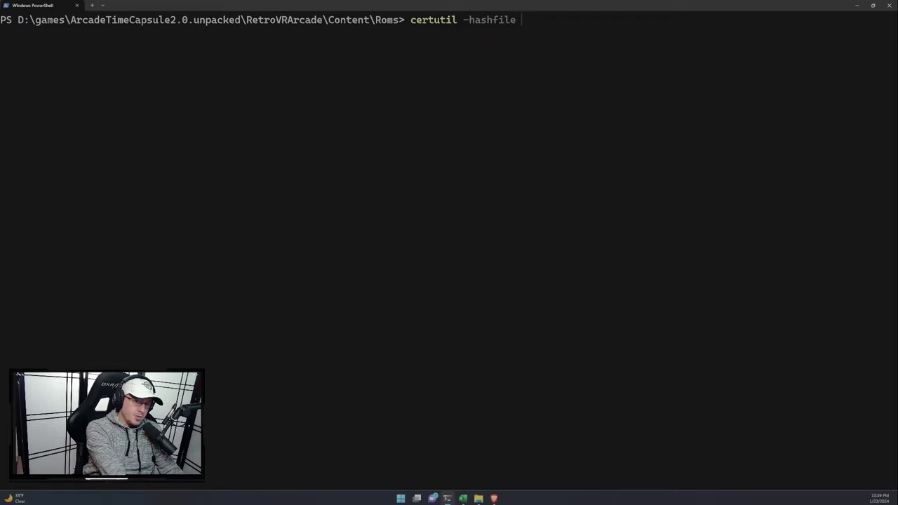
type("gala")
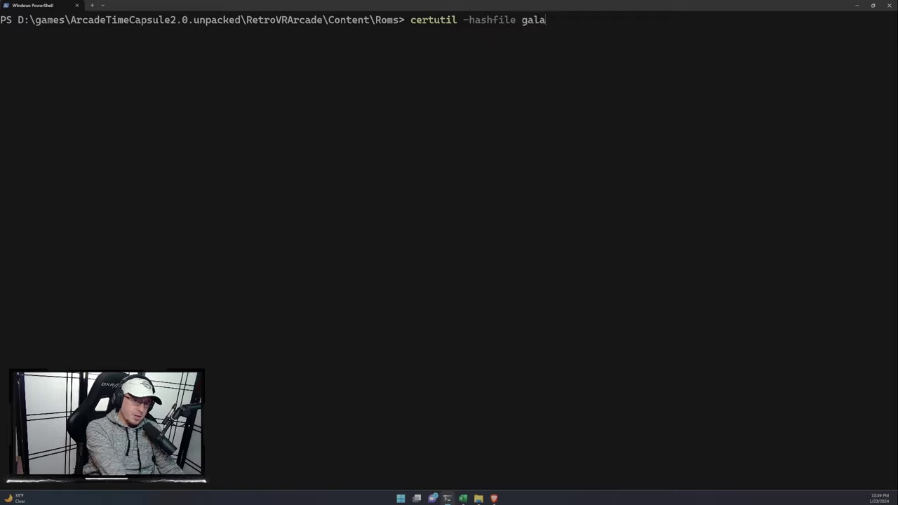
type("ga.zip")
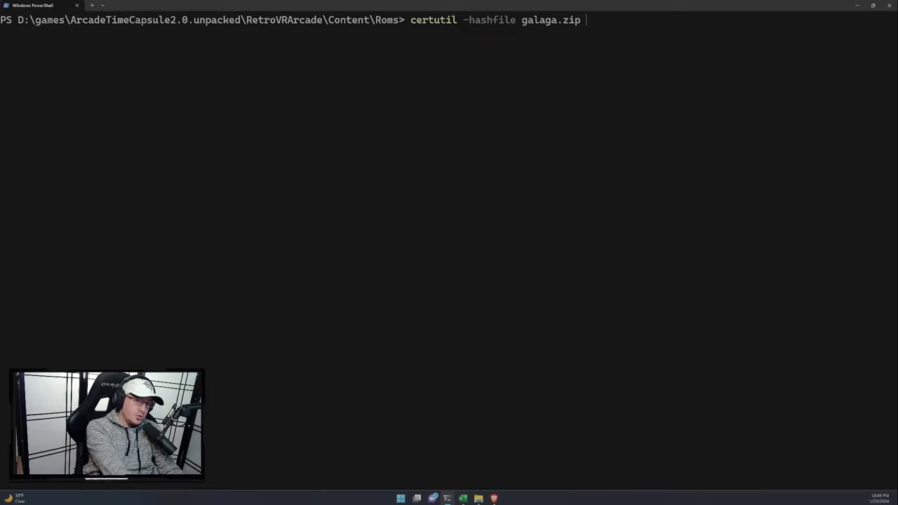
type(" SHA256")
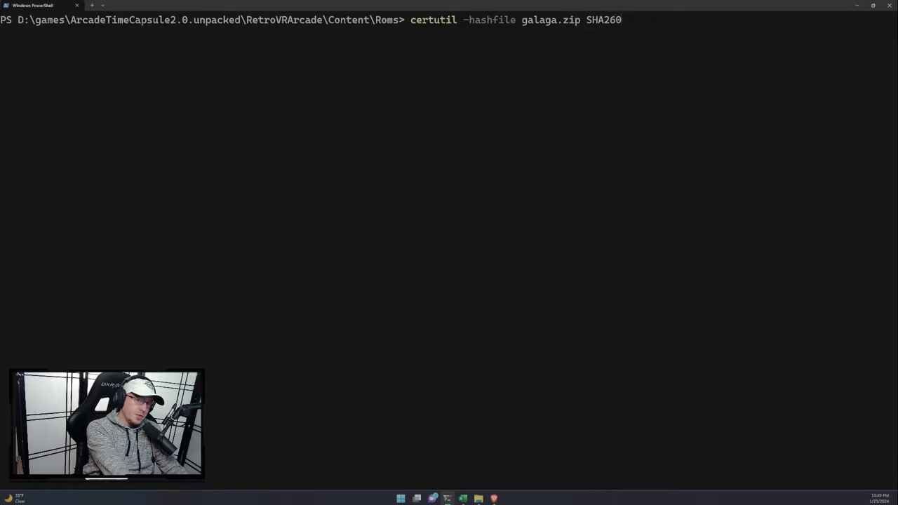
key("BackSpace")
type("6")
key("Return")
key("Up")
key("BackSpace")
key("BackSpace")
type("56")
key("Return")
type("cls")
key("Return")
Step: Rerun the certutil command with MD5, yielding d10e0f1f00f8de068a5dee9ee6f652a6
type("cls")
key("Up")
key("BackSpace")
key("BackSpace")
key("BackSpace")
key("BackSpace")
key("BackSpace")
key("BackSpace")
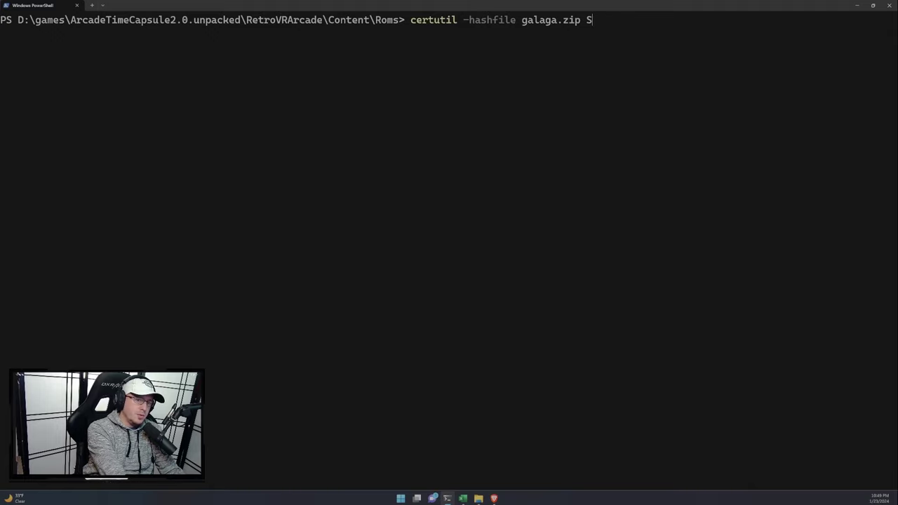
type("MD5")
key("Return")
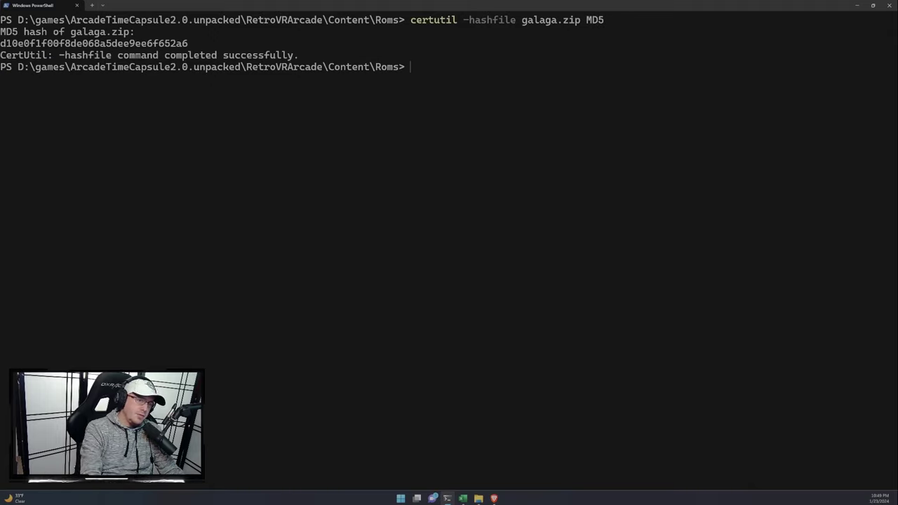
Step: Highlight galaga.zip's MD5 output to match it against Galaga's C19 hash in Excel
left_click_drag(205, 45, 160, 46)
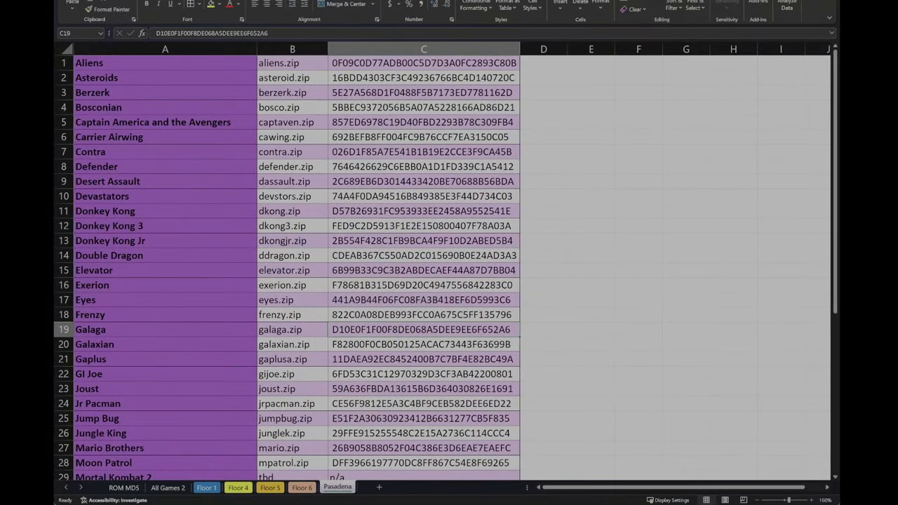
Step: Open All Games 2 and scroll to row 121's Mortal Kombat 2 and Pacman Plus notes
left_click(207, 488)
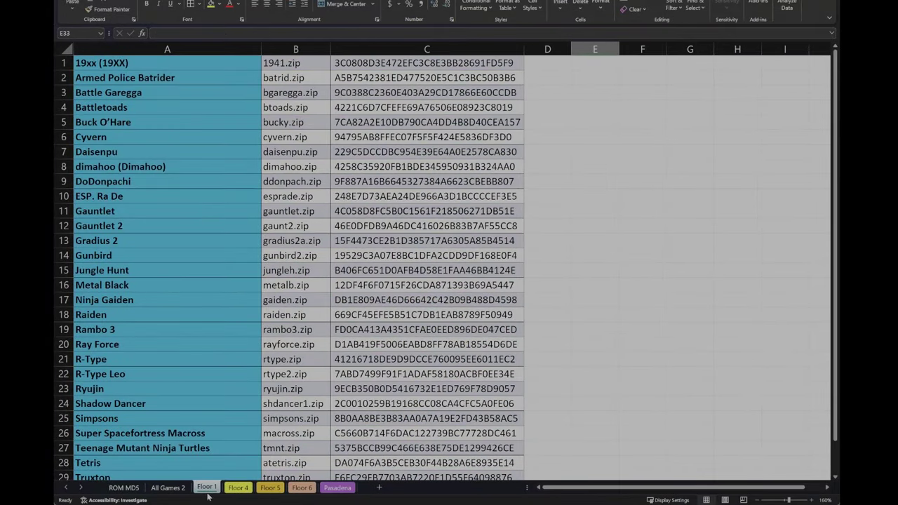
left_click(168, 488)
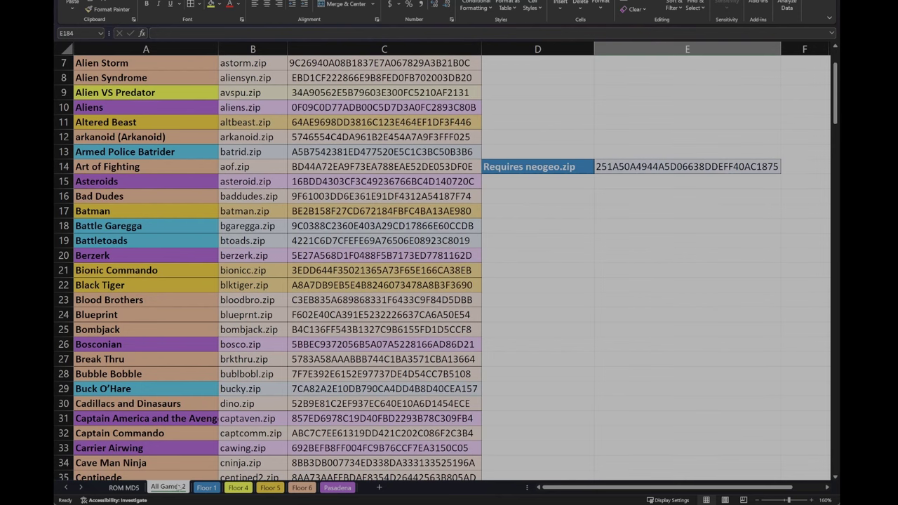
scroll(407, 211, "down", 19)
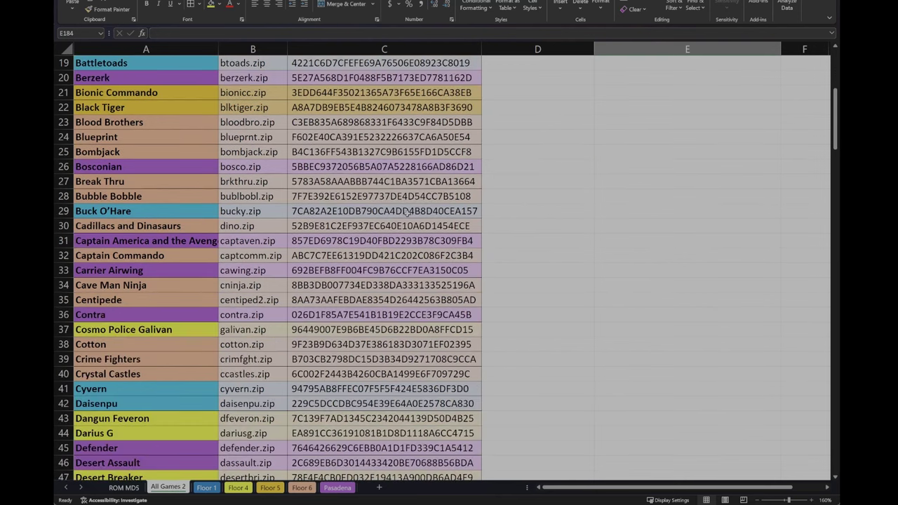
scroll(416, 200, "down", 15)
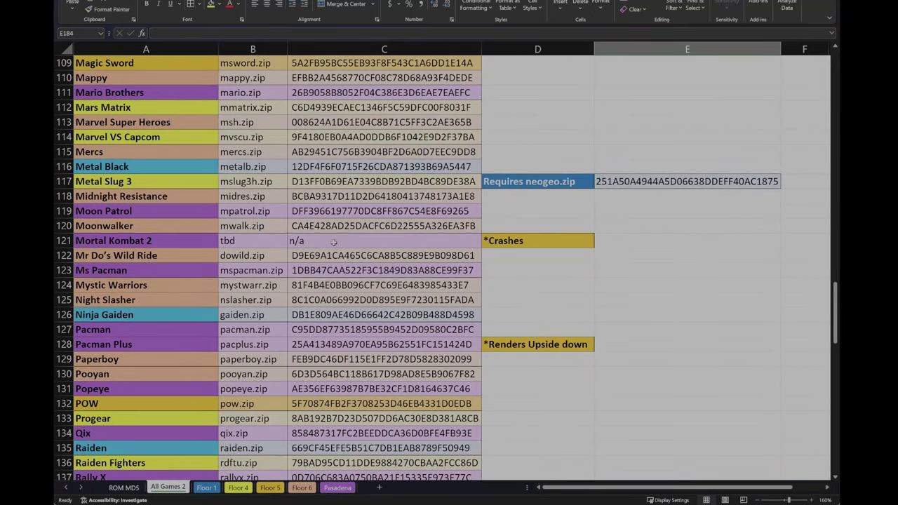
scroll(357, 242, "down", 4)
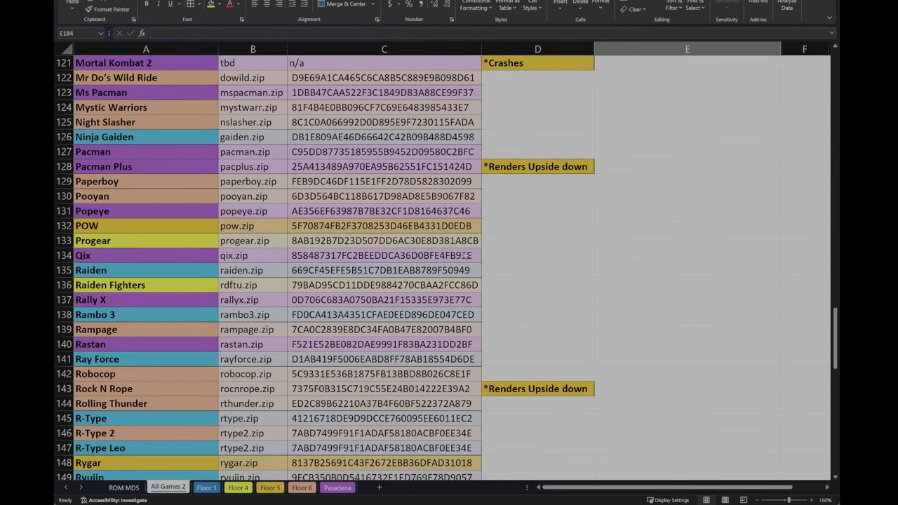